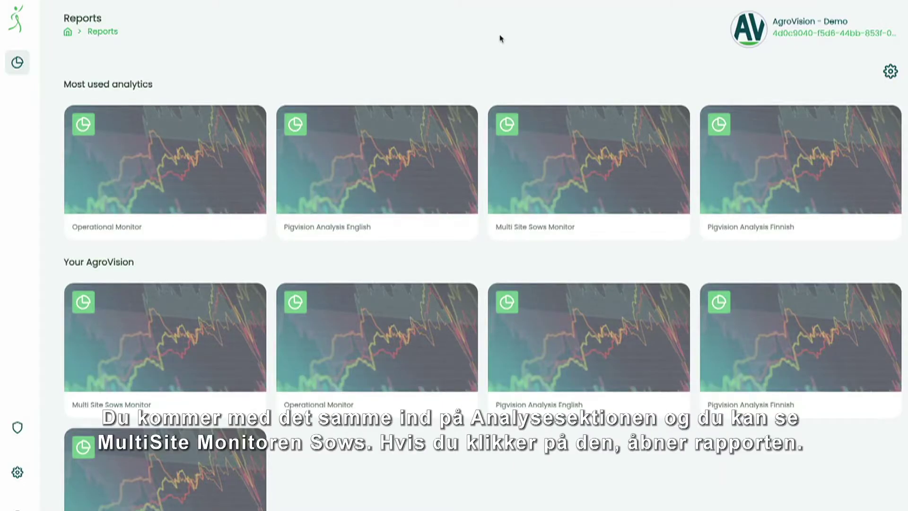
- Open the most used Multi Site Sows Monitor report and select the farms Pigvision Farm 2, Pigvision Farm 1 and DEMO PigVision Mobile
left_click(620, 151)
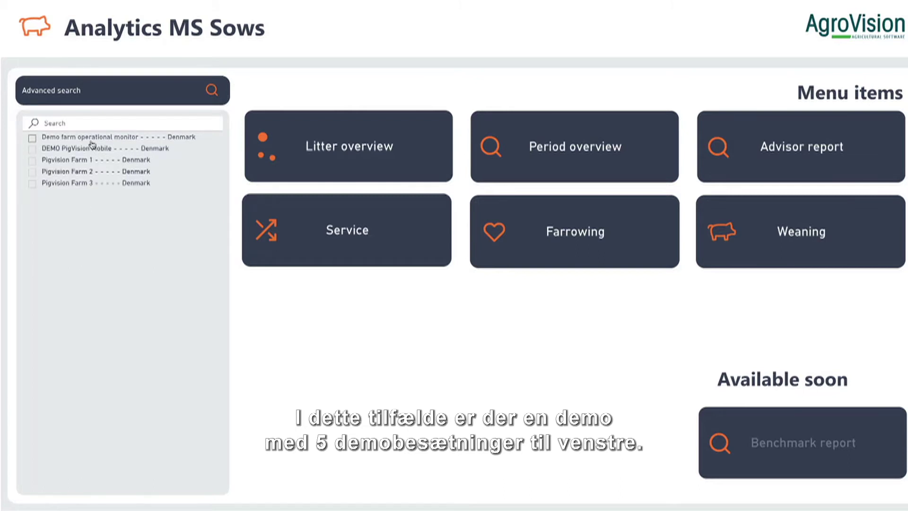
left_click(32, 175)
left_click(33, 162, "ctrl")
left_click(33, 149, "ctrl")
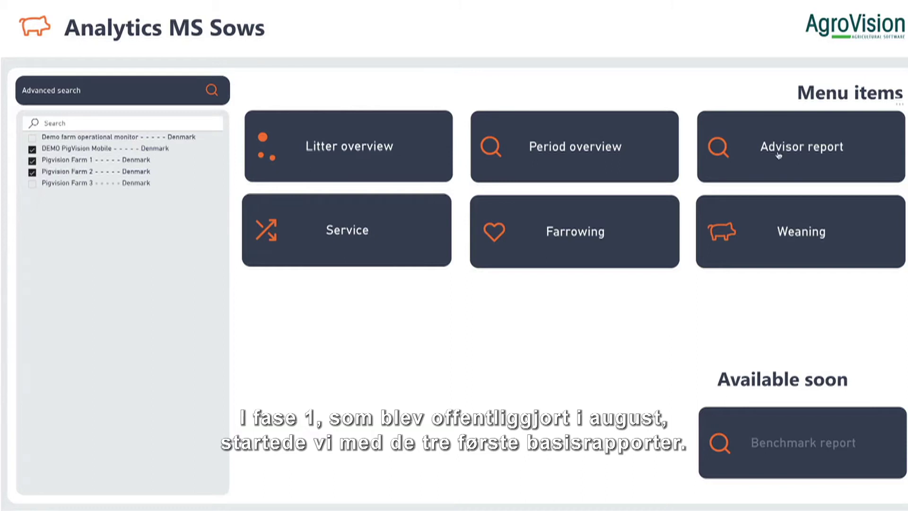
- Open the Litter overview and add Pigvision Farm 3 to the farm selection
left_click(344, 155)
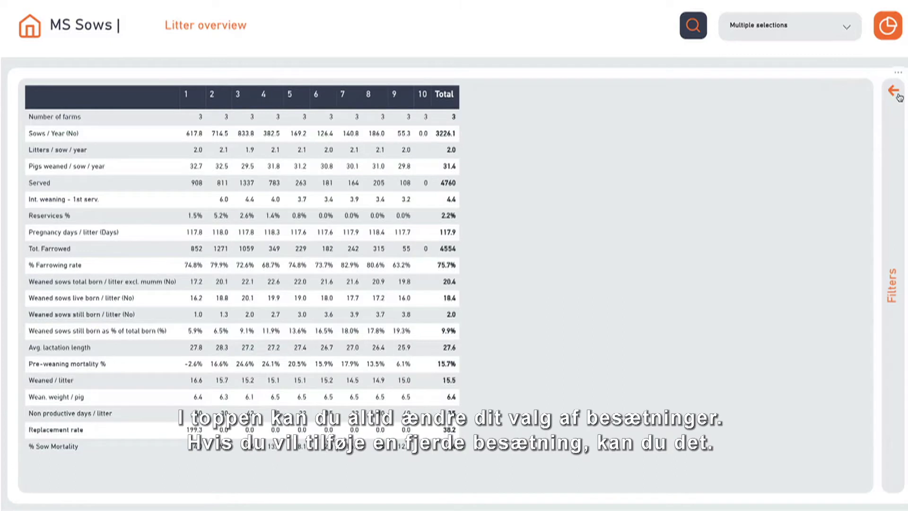
left_click(847, 28)
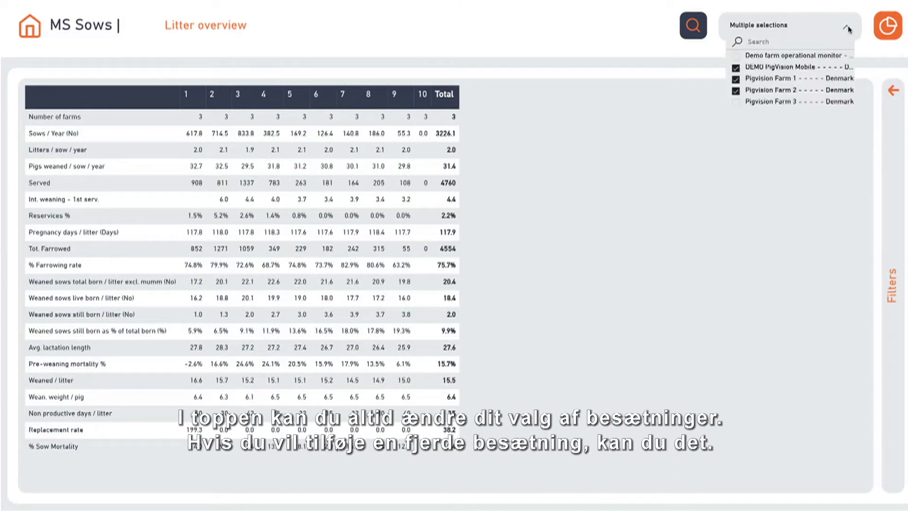
left_click(738, 105)
left_click(625, 26)
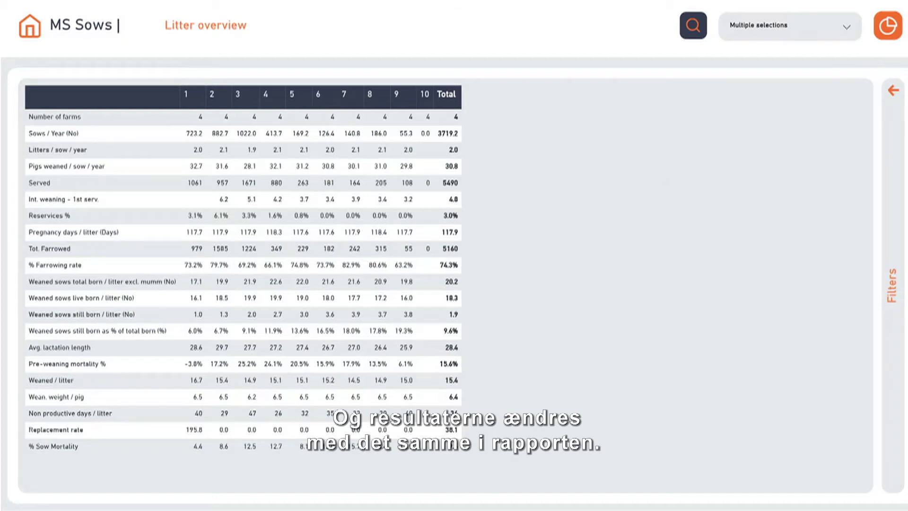
- Filter the Litter overview to a period starting 6/5/2020 and to litters 1 through 7
left_click(894, 93)
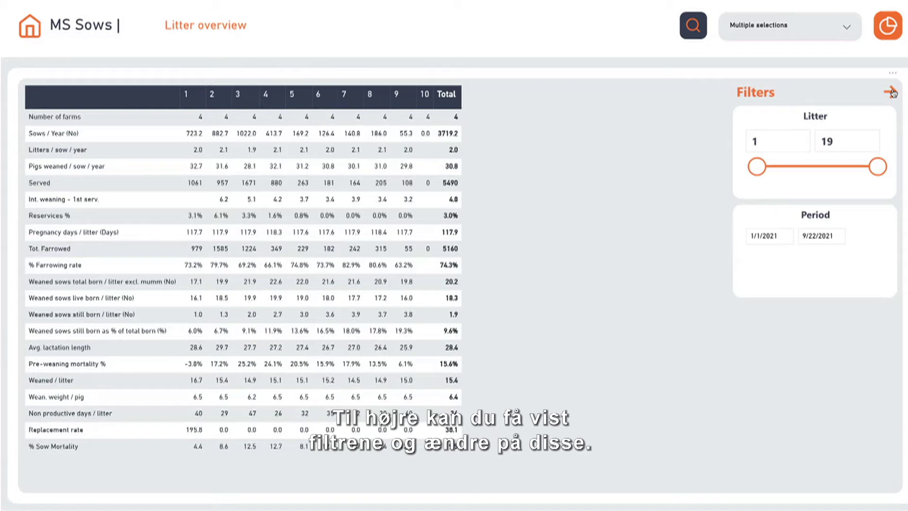
left_click(851, 138)
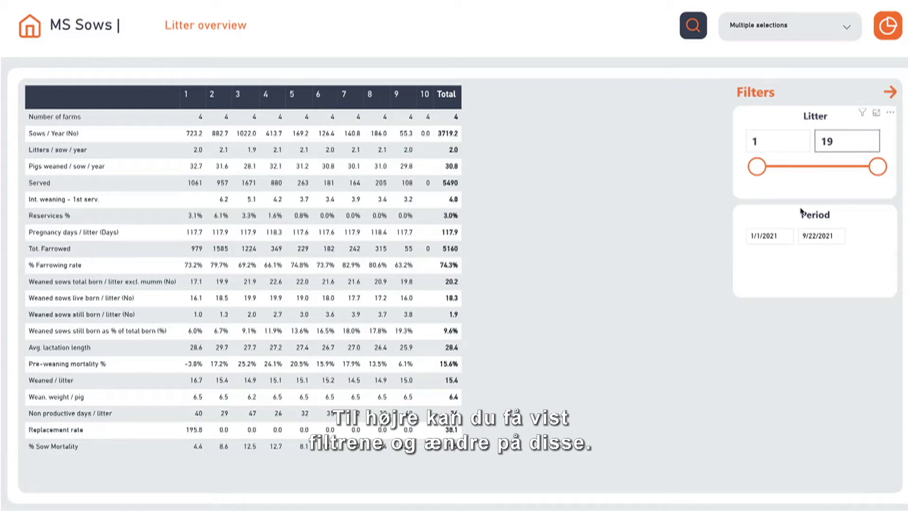
left_click(781, 236)
left_click(743, 260)
left_click(742, 260)
left_click(743, 260)
left_click(743, 260)
left_click(742, 260)
left_click(743, 260)
left_click(742, 260)
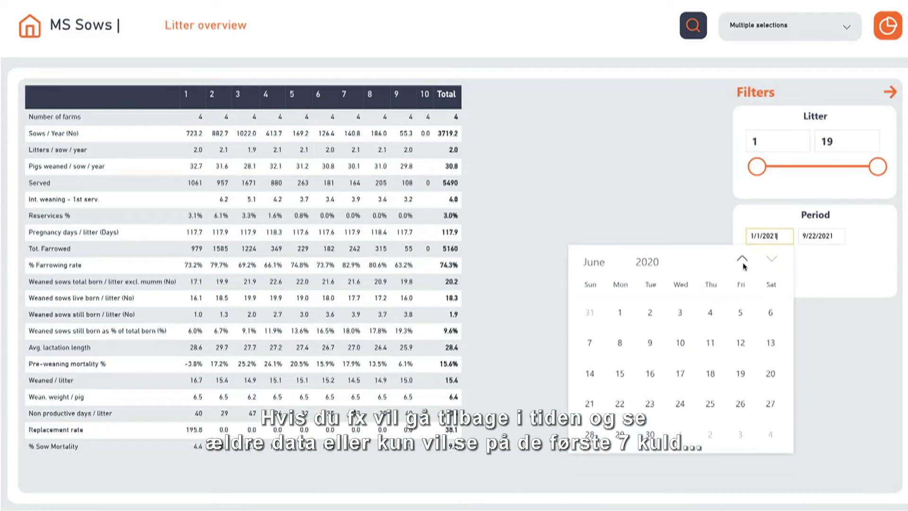
left_click(735, 319)
left_click_drag(875, 179, 798, 180)
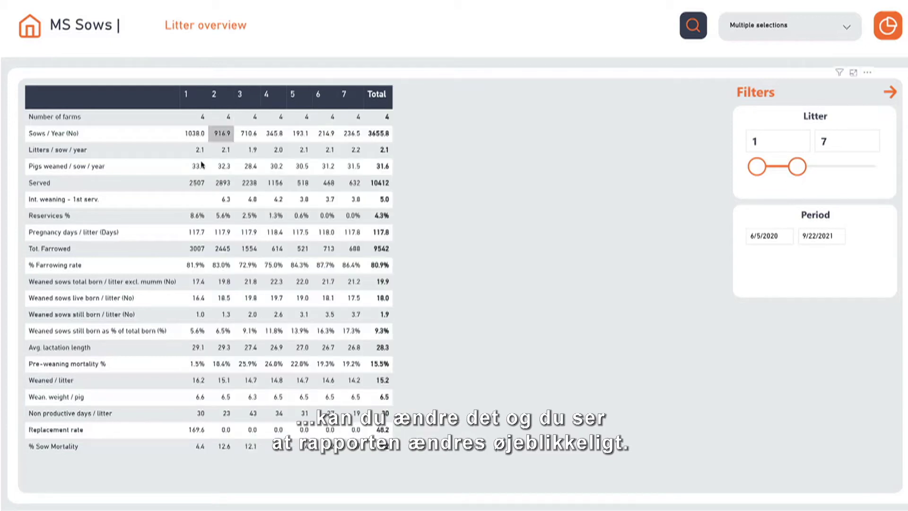
- Open the Period overview and check its farm selection and its litter and period filters
left_click(34, 31)
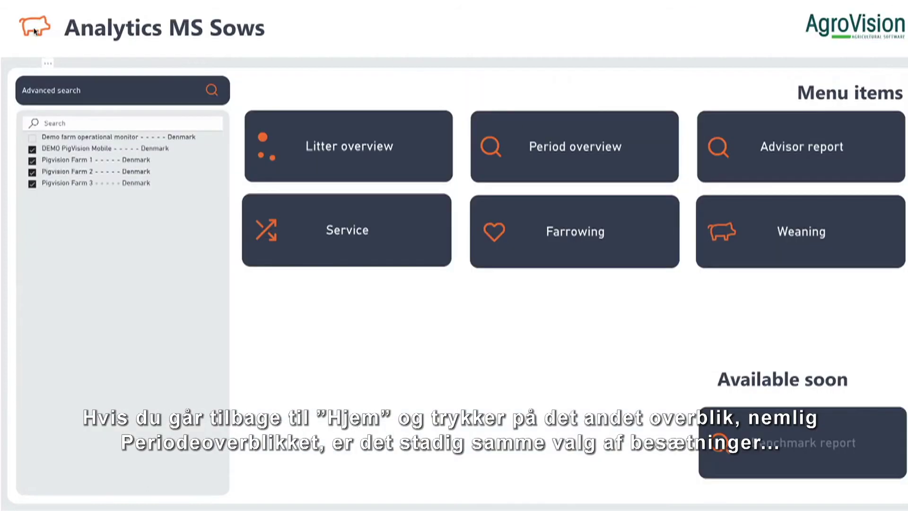
left_click(581, 151)
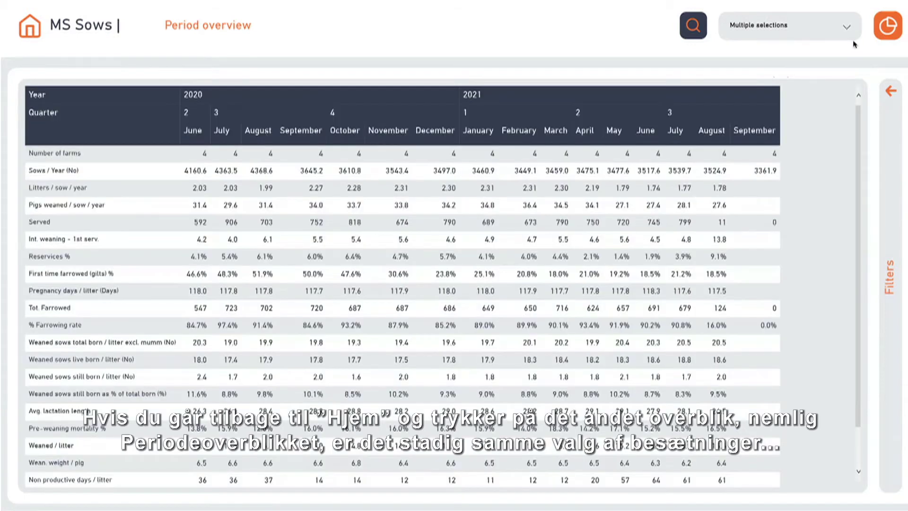
left_click(804, 26)
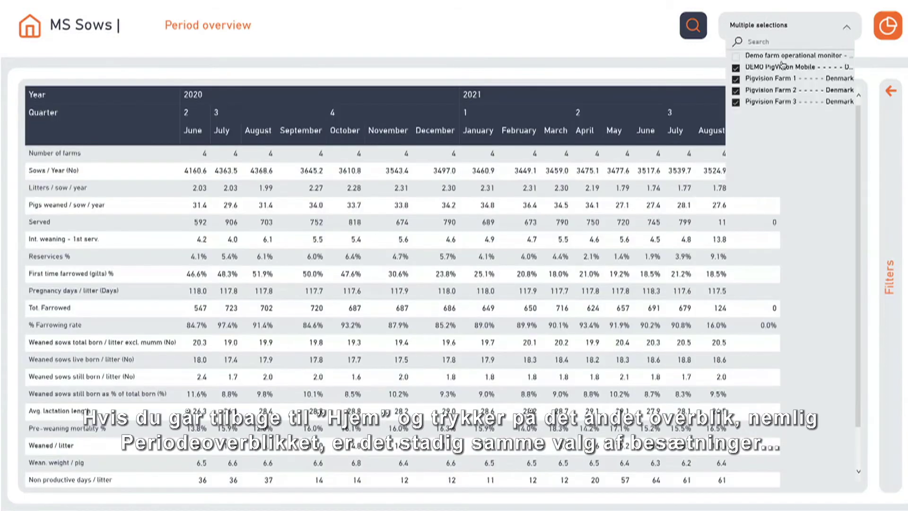
left_click(846, 27)
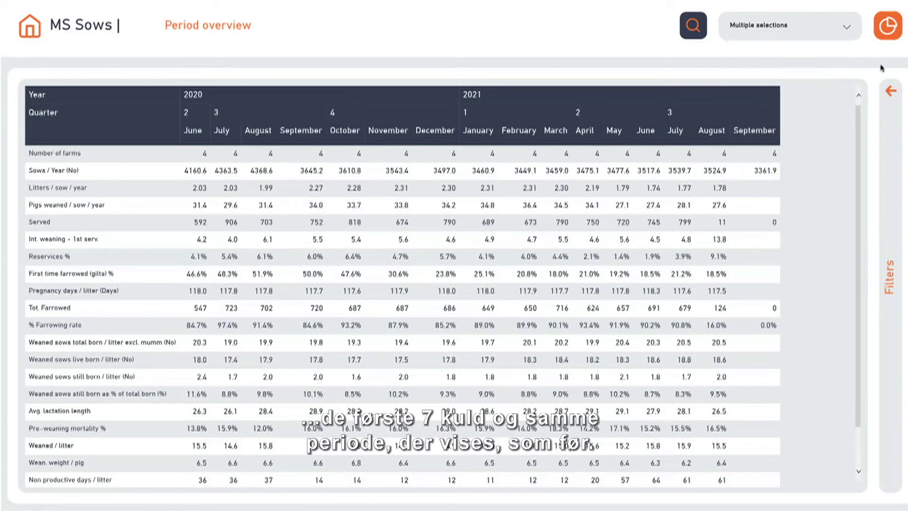
left_click(892, 92)
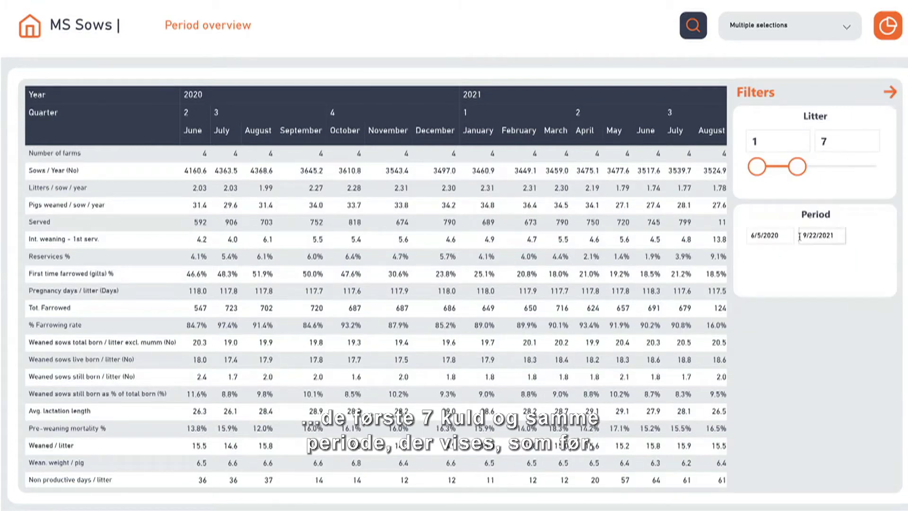
left_click(891, 93)
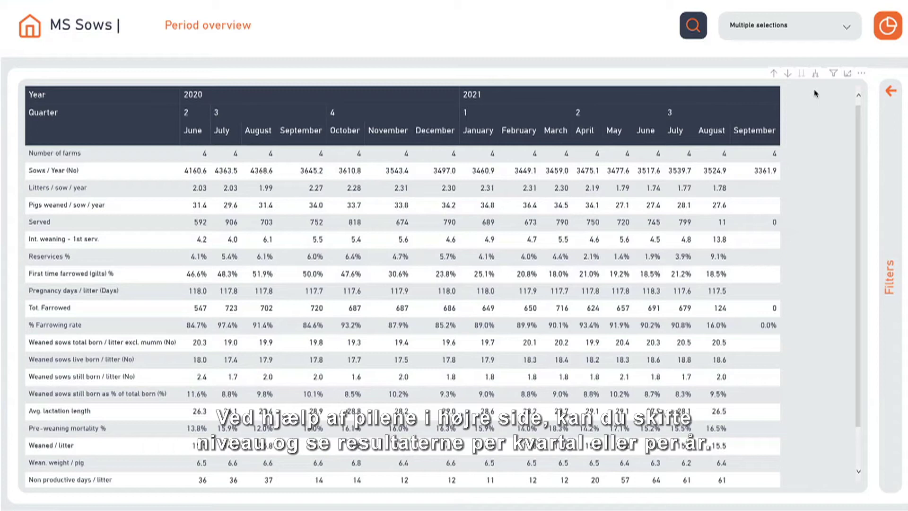
- Drill the Period overview table up to year level, and expand it through quarters and months down to weeks
left_click(774, 74)
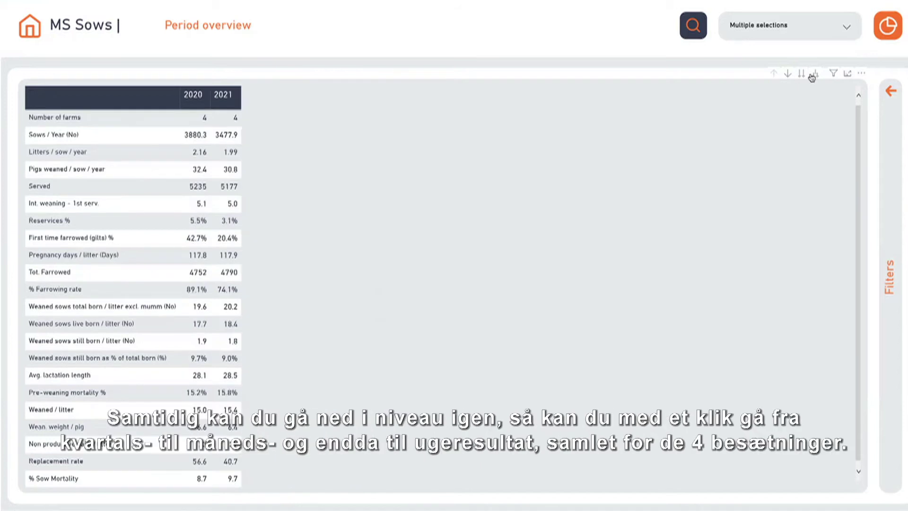
left_click(814, 74)
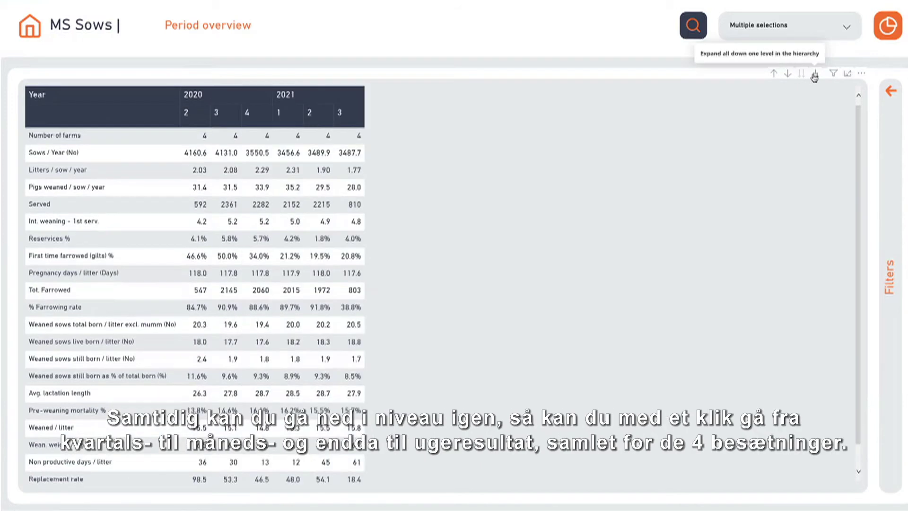
left_click(814, 75)
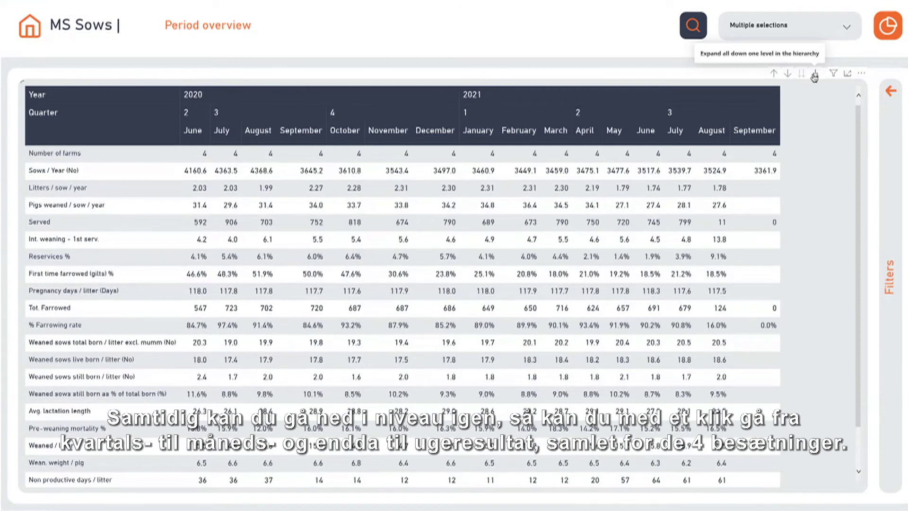
left_click(814, 76)
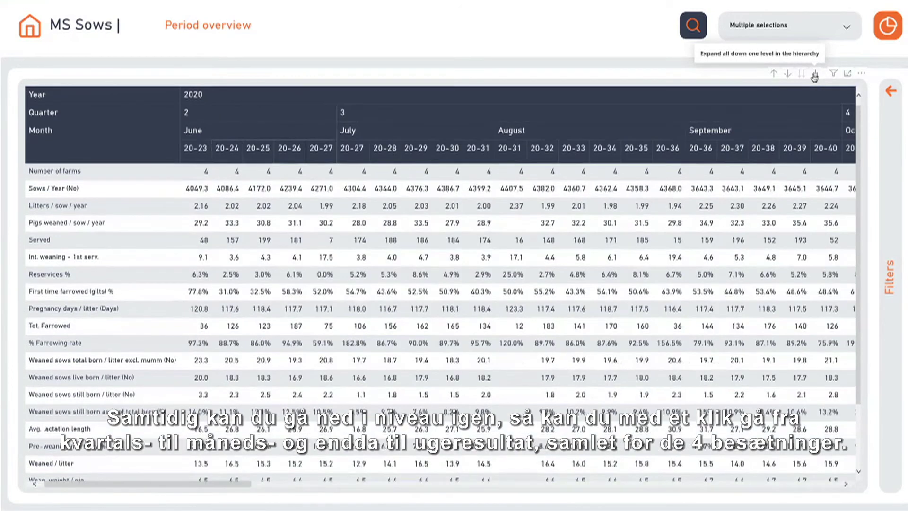
- Drill the Period overview table back up from weeks to year level
left_click(772, 75)
left_click(773, 75)
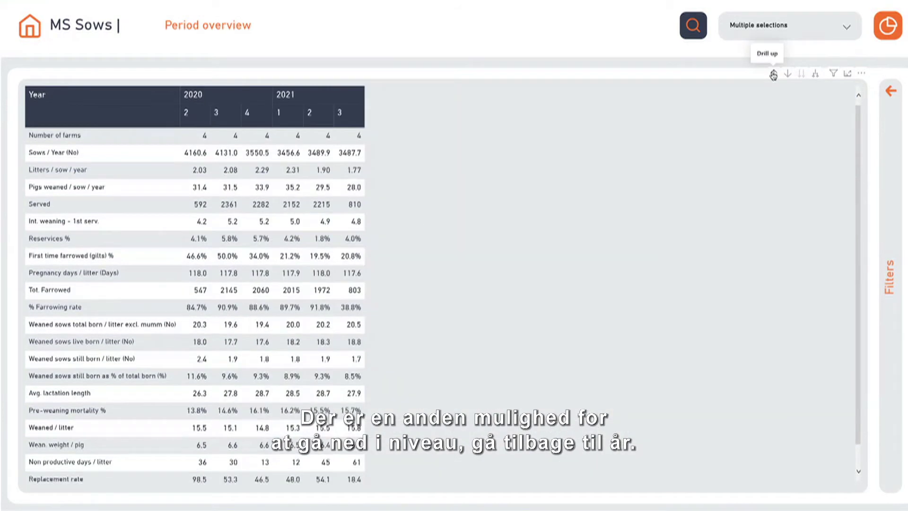
left_click(773, 75)
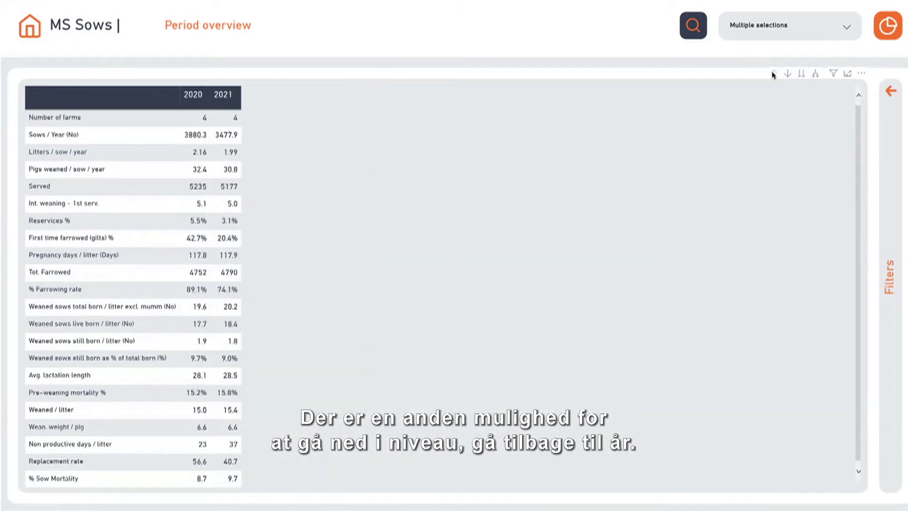
- Switch the Period overview table to quarters and on to months combined across years, and check the filtered period
left_click(803, 75)
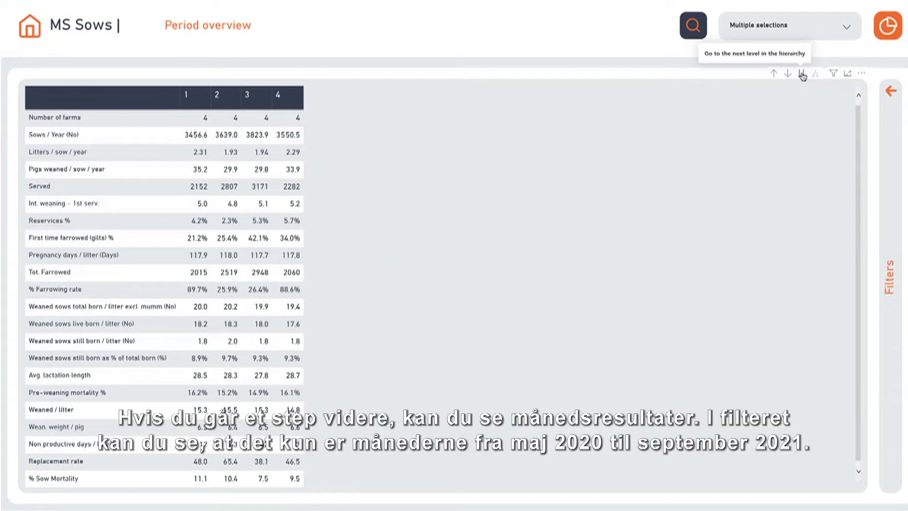
left_click(802, 75)
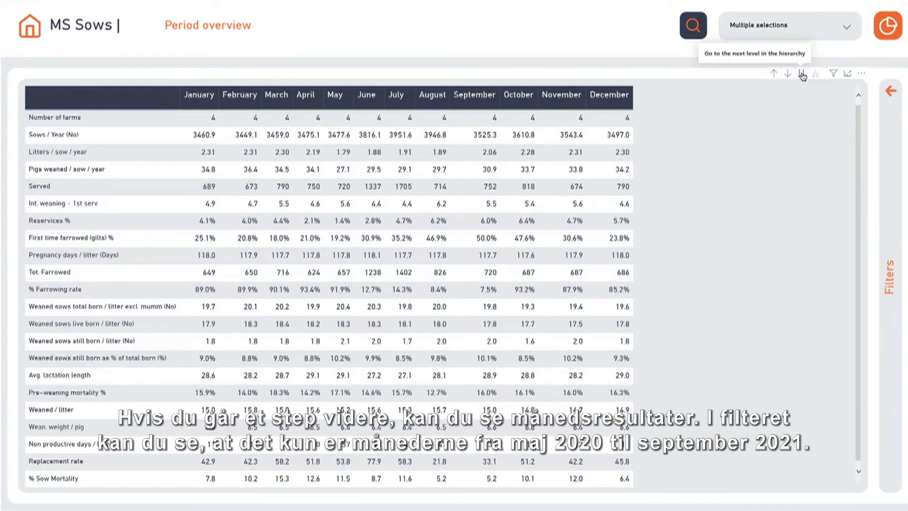
left_click(891, 92)
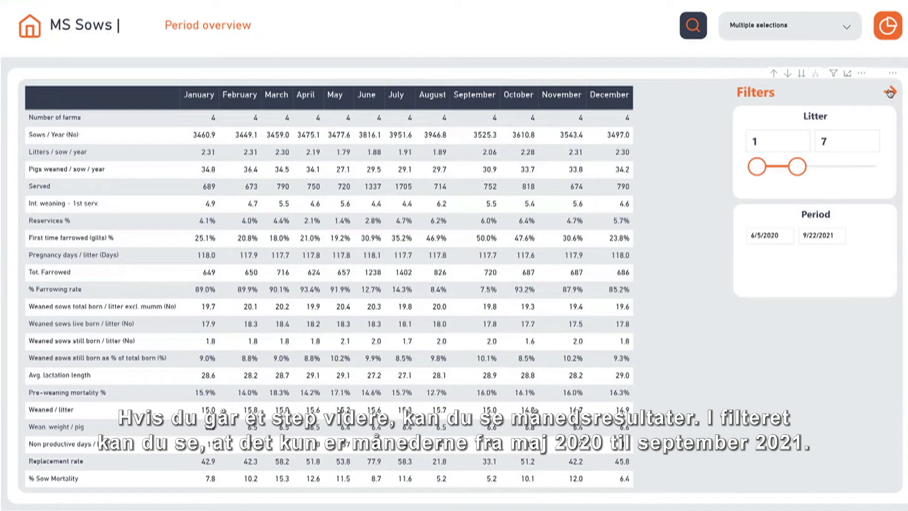
left_click(890, 92)
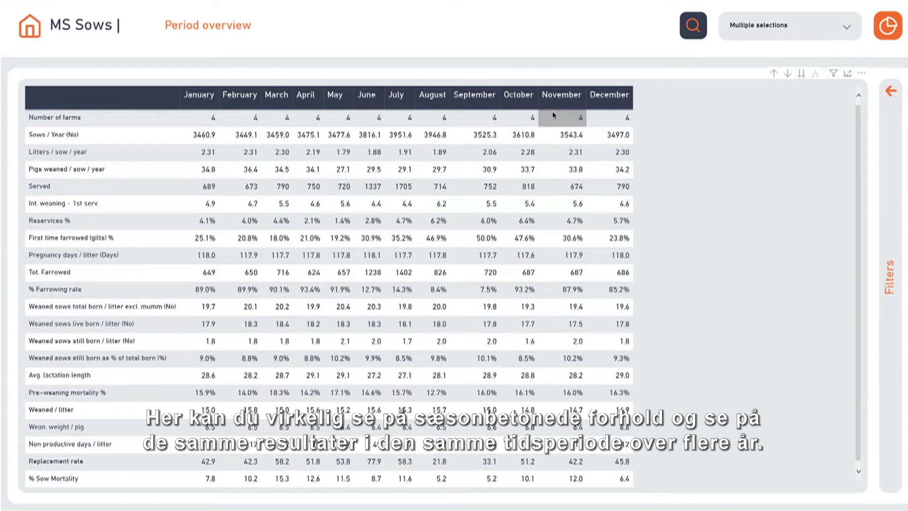
- Drill the combined months table back up to years and expand it by year, quarter and month
left_click(774, 73)
left_click(774, 73)
left_click(816, 74)
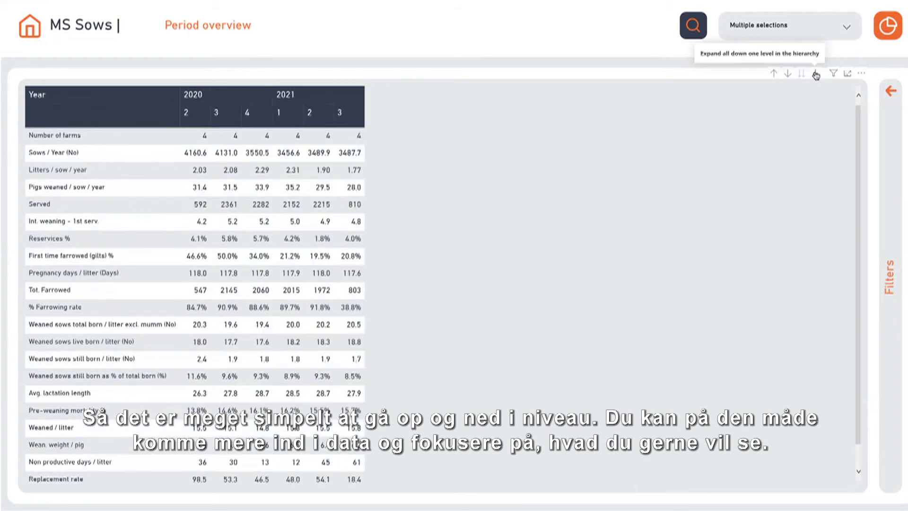
left_click(816, 74)
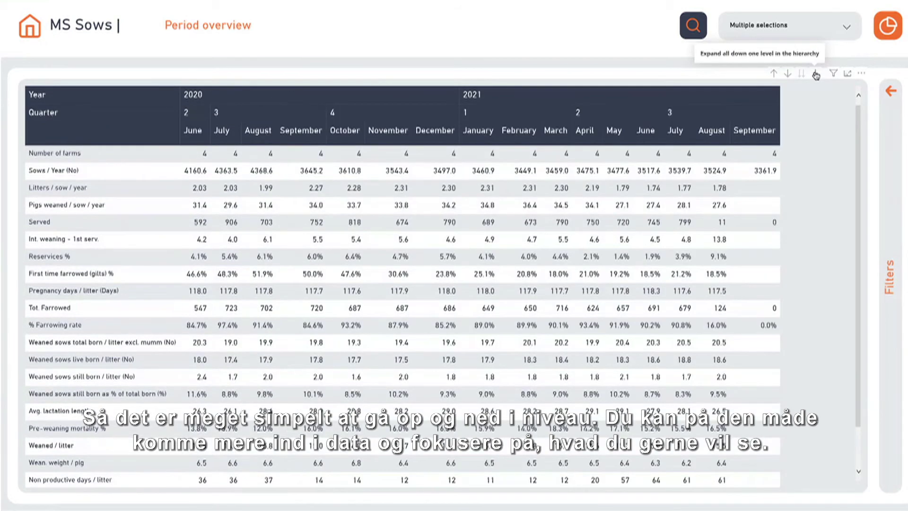
left_click(817, 73)
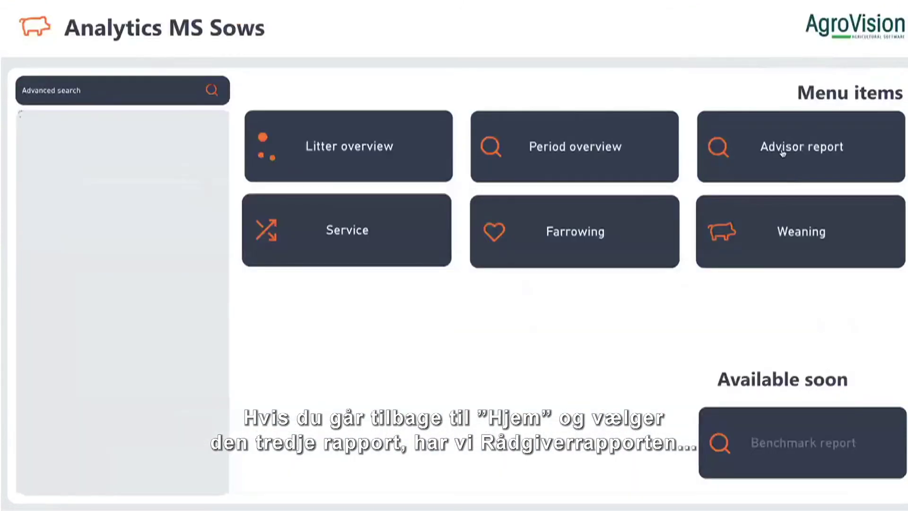
- View the Advisor report with the farms side by side, and open the Service dashboard from the home page
left_click(788, 150)
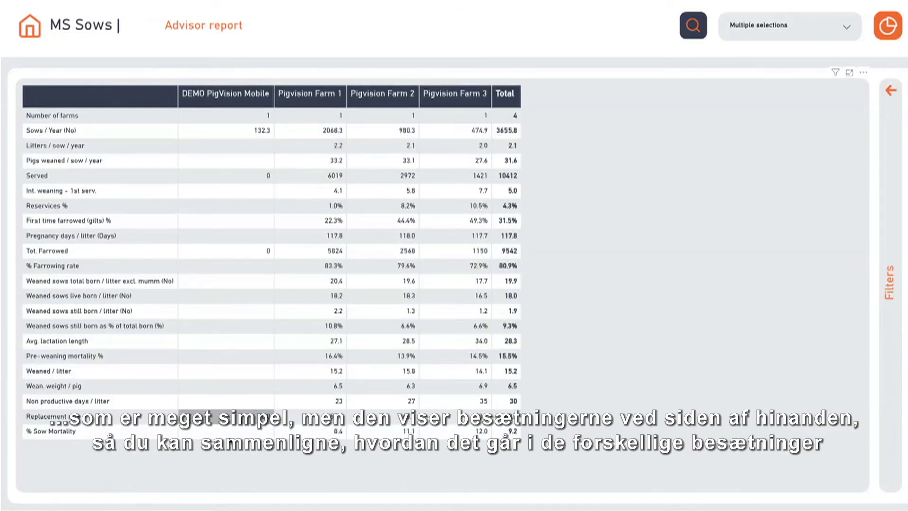
left_click(36, 24)
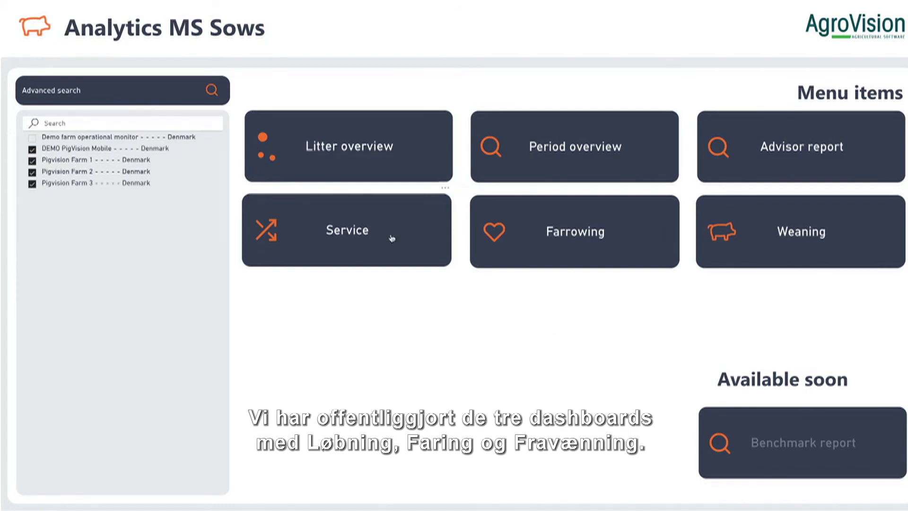
left_click(354, 232)
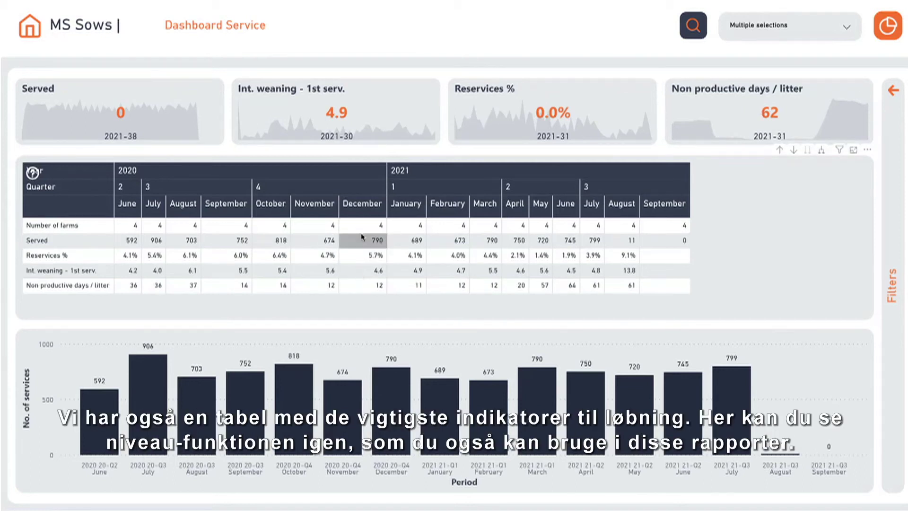
- Drill the Service dashboard table up to quarters, turn on drill-down mode, and expand the table back to months
left_click(780, 150)
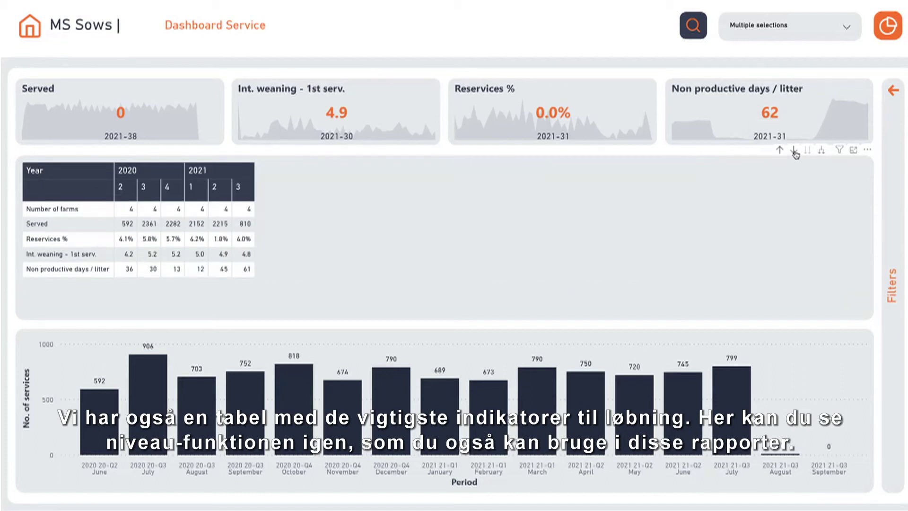
left_click(794, 150)
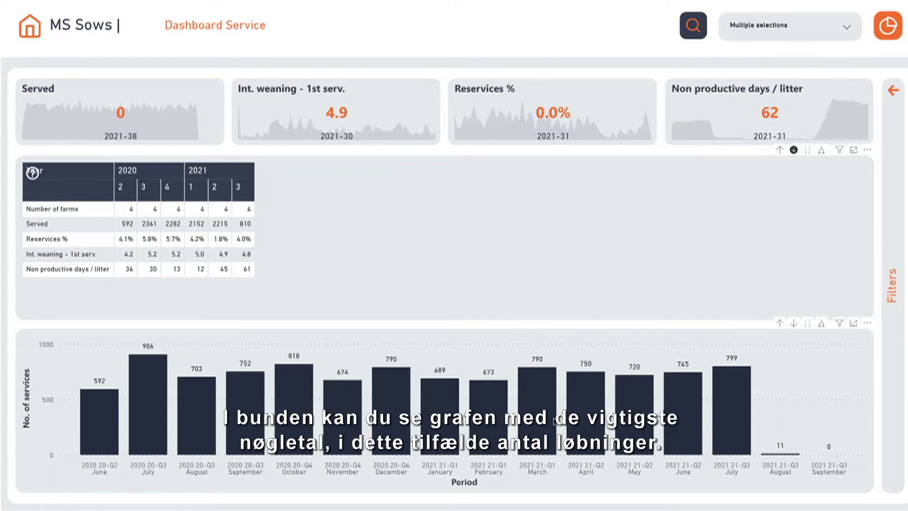
mouse_move(554, 420)
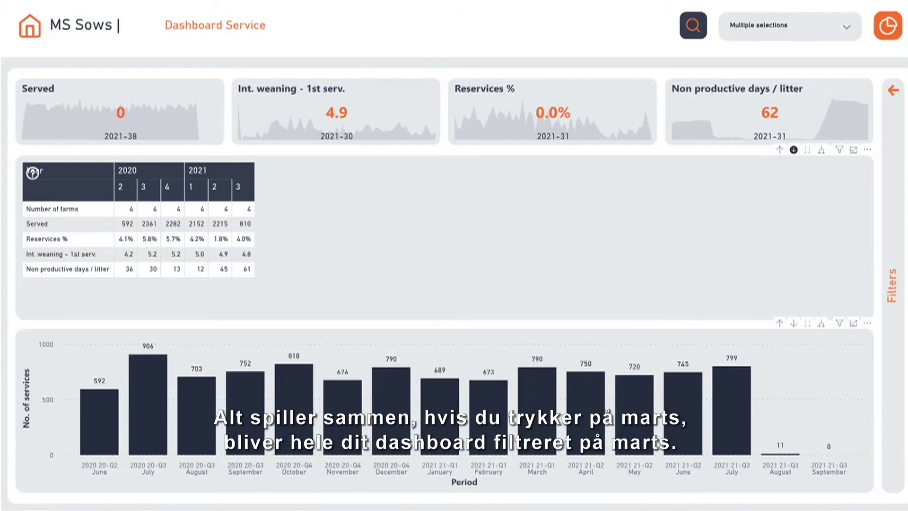
left_click(821, 150)
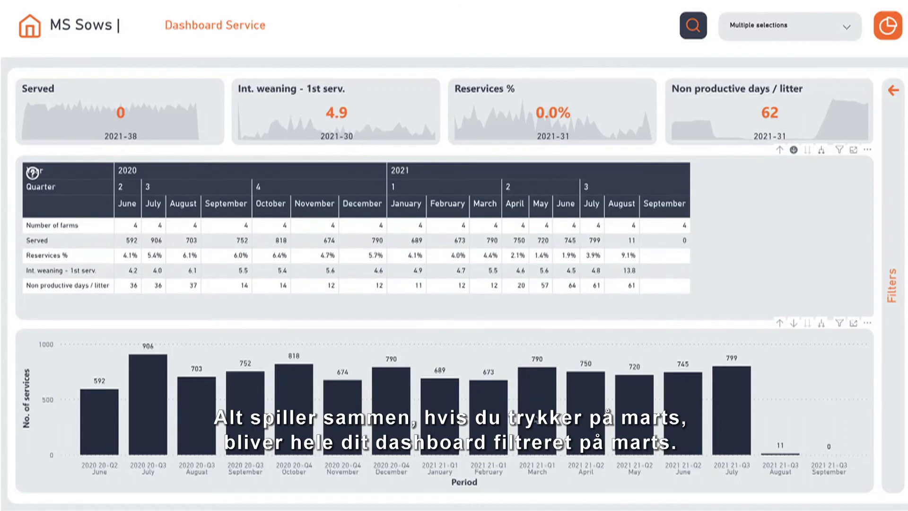
- Cross-filter the Service dashboard from the services chart by March, February and January 2021 in turn, and by March again
left_click(537, 418)
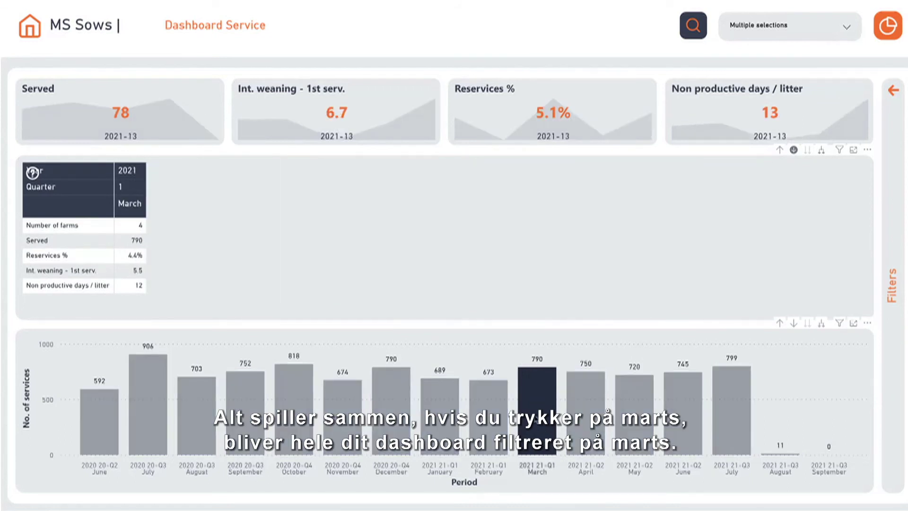
left_click(485, 424)
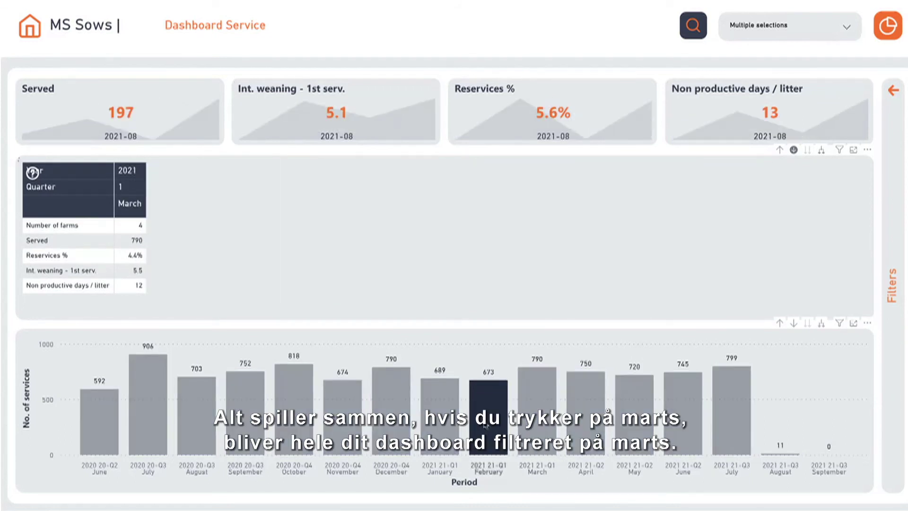
left_click(441, 428)
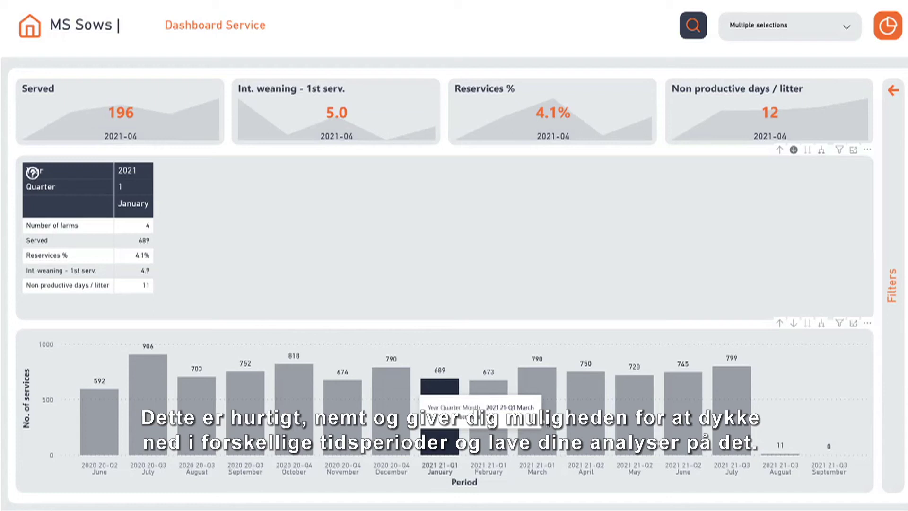
left_click(548, 425)
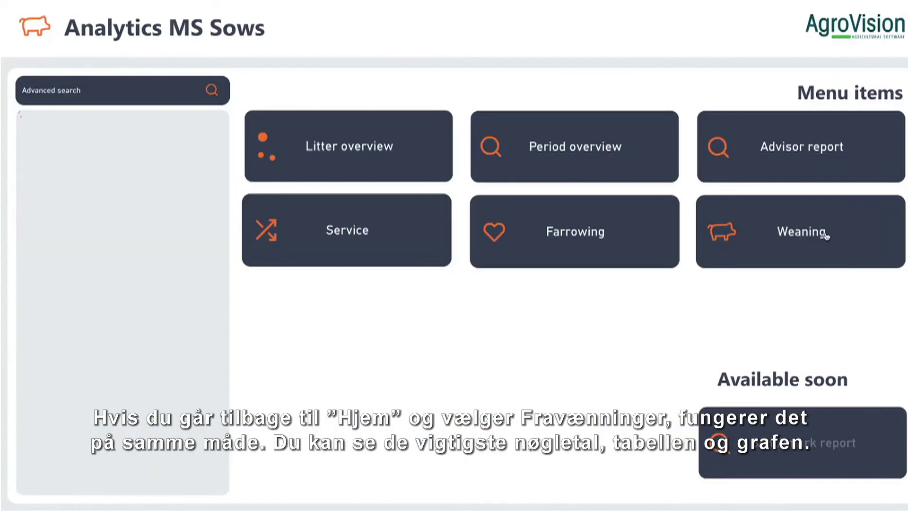
- Open the Weaning dashboard from the home page and go to its in-depth Pre-weaning mortality % analysis
left_click(799, 234)
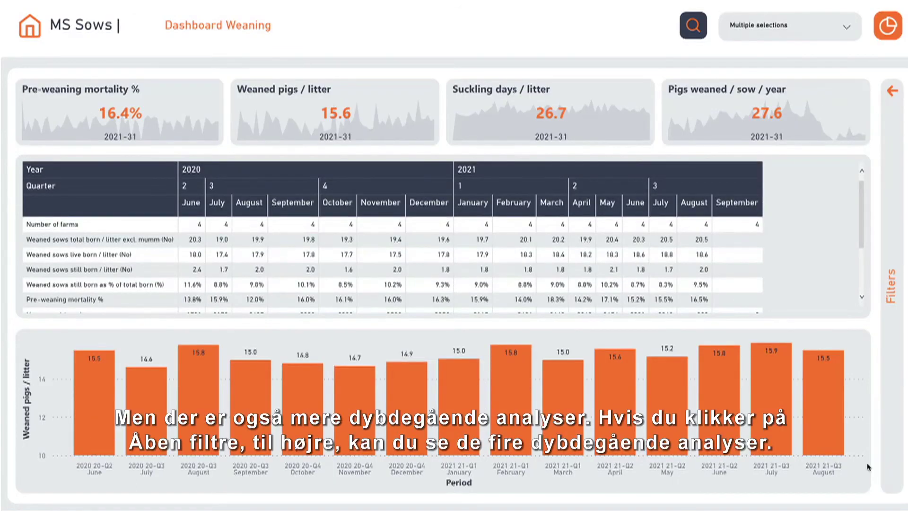
left_click(892, 93)
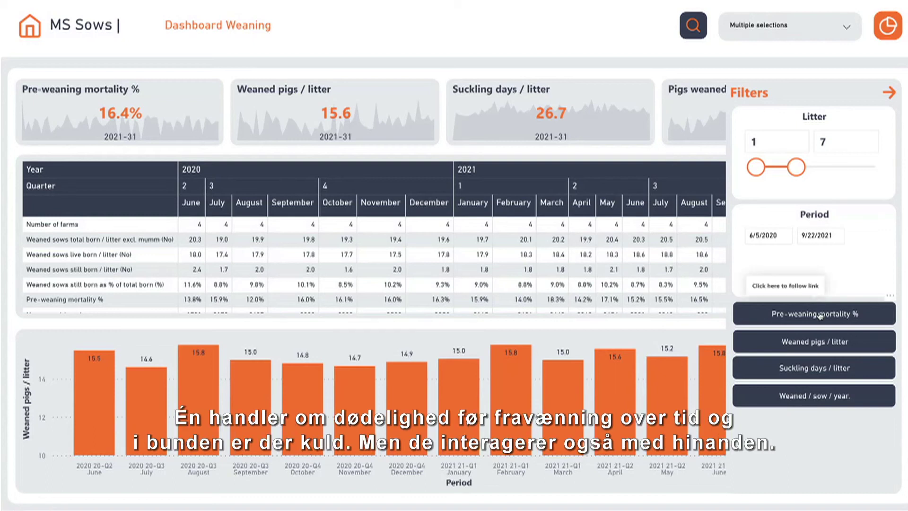
left_click(820, 314)
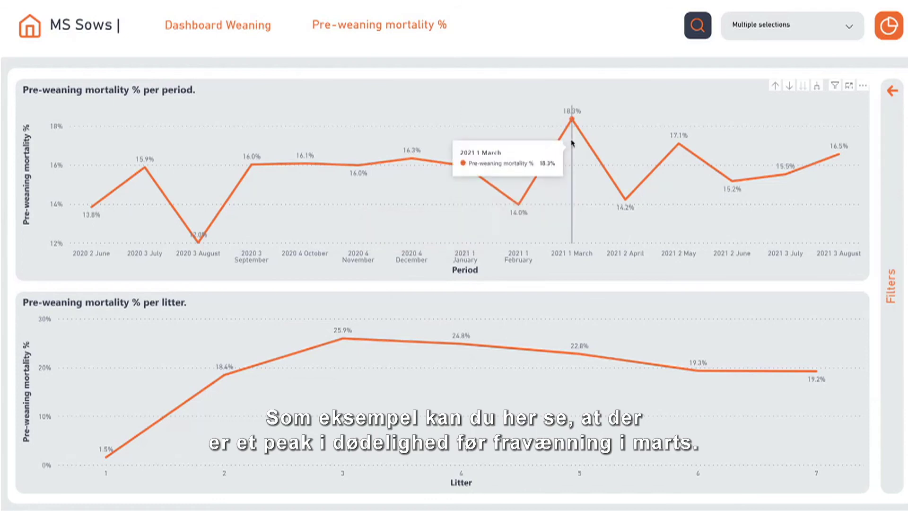
- Filter the mortality per litter chart by March 2021, clear that selection, and filter the mortality per period chart by litter 3
left_click(572, 124)
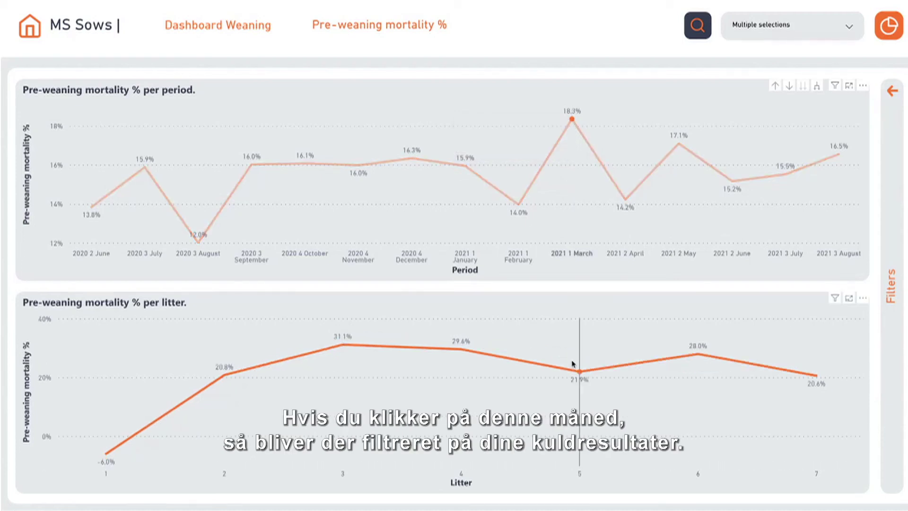
left_click(572, 119)
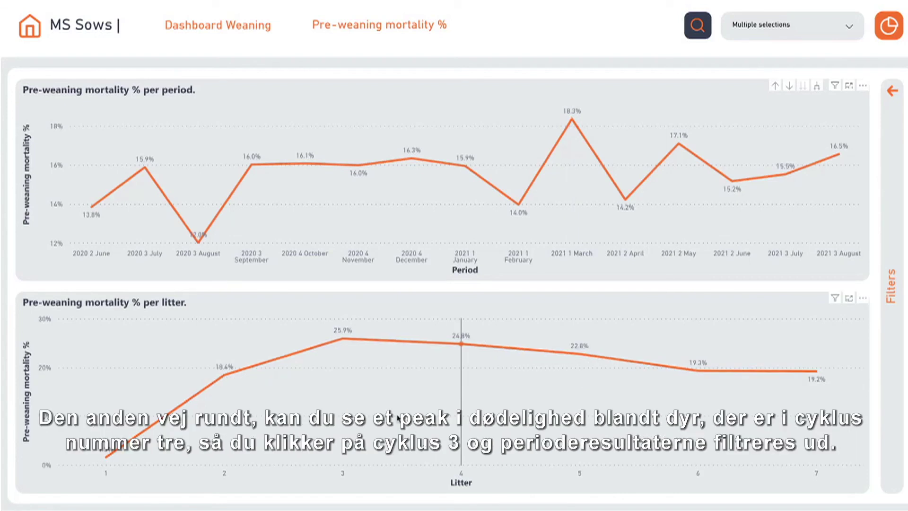
mouse_move(349, 400)
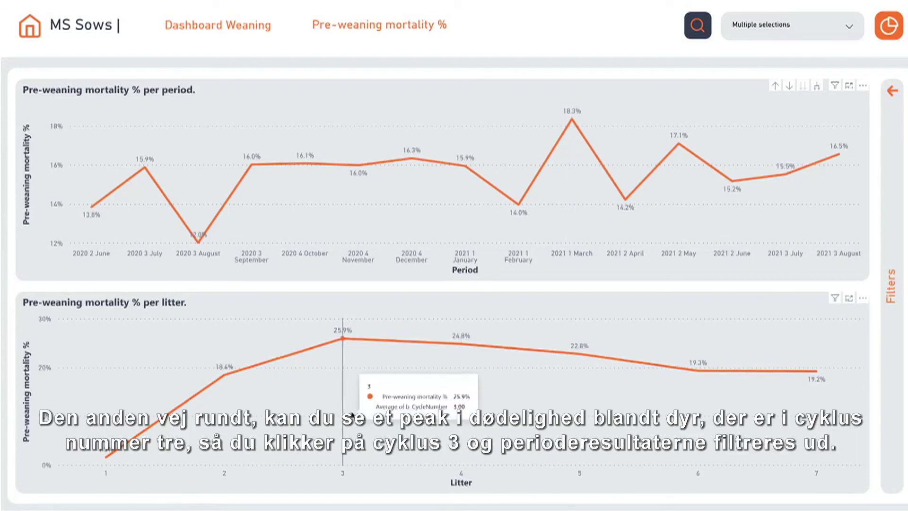
left_click(342, 339)
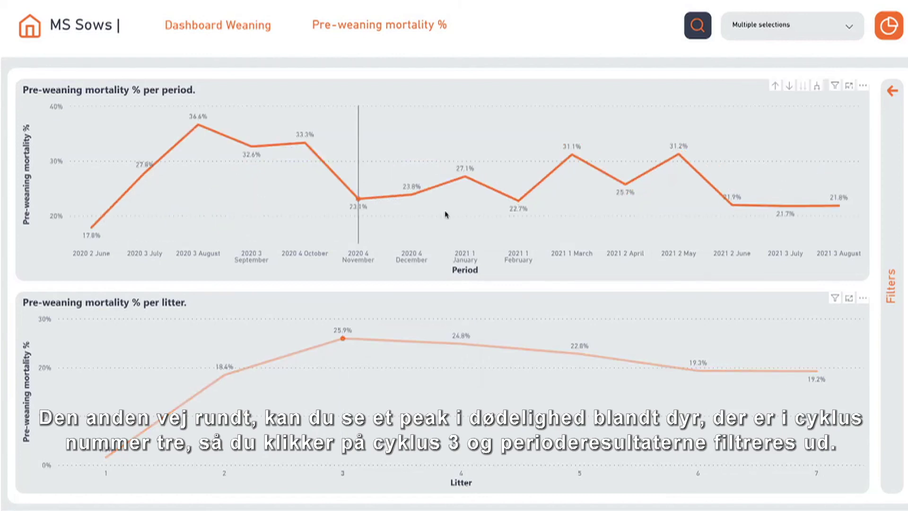
- View the in-depth Weaned pigs / litter analysis and the Suckling days / litter analysis with their distributions
left_click(890, 93)
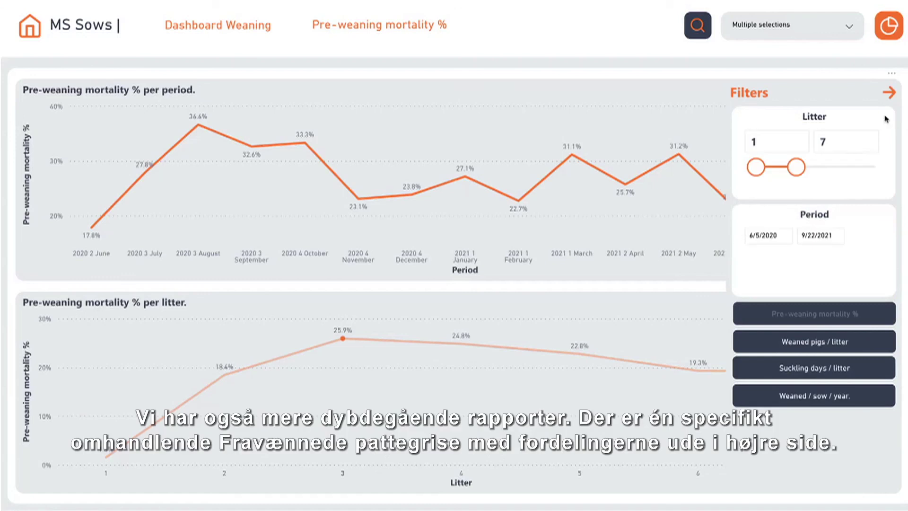
left_click(815, 348)
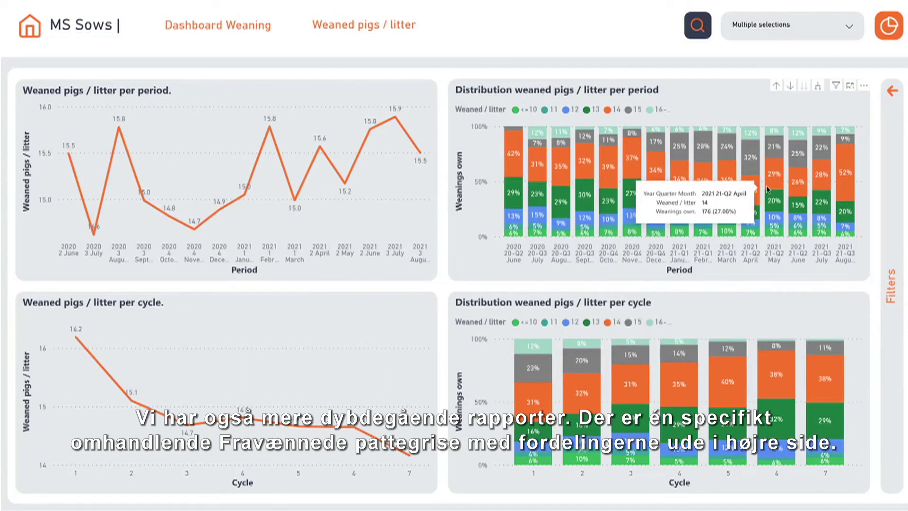
left_click(893, 94)
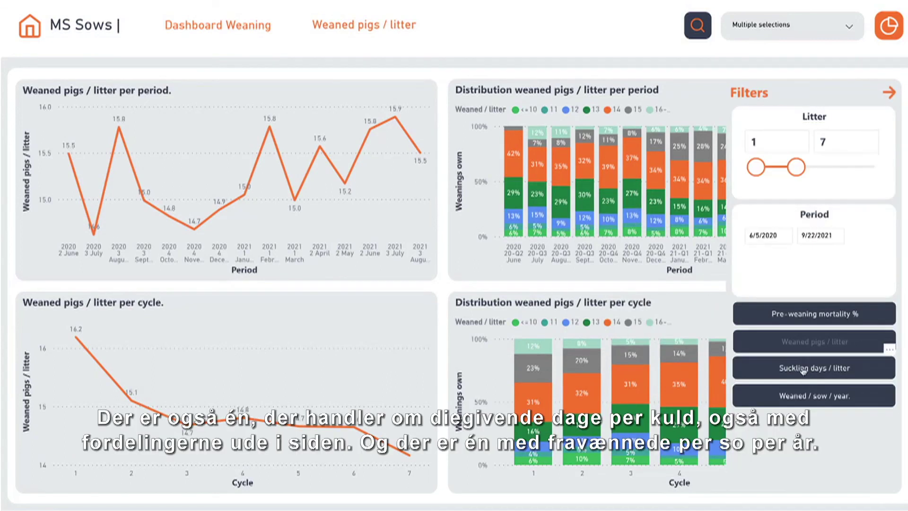
left_click(804, 371)
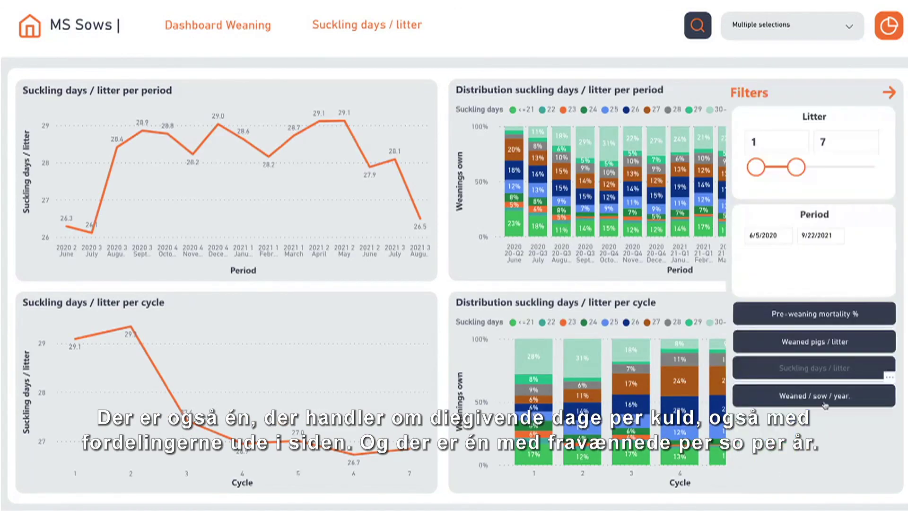
- View the Weaned / sow / year analysis and return to the home page
left_click(823, 403)
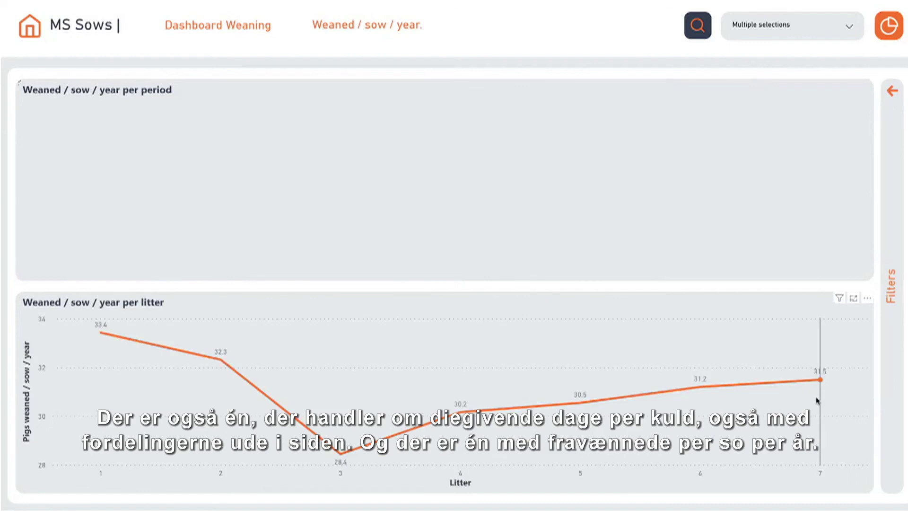
left_click(36, 34)
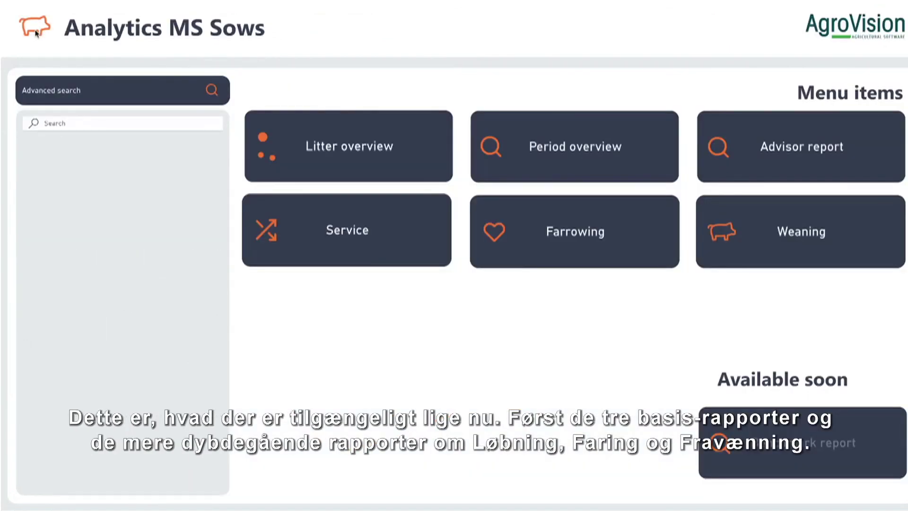